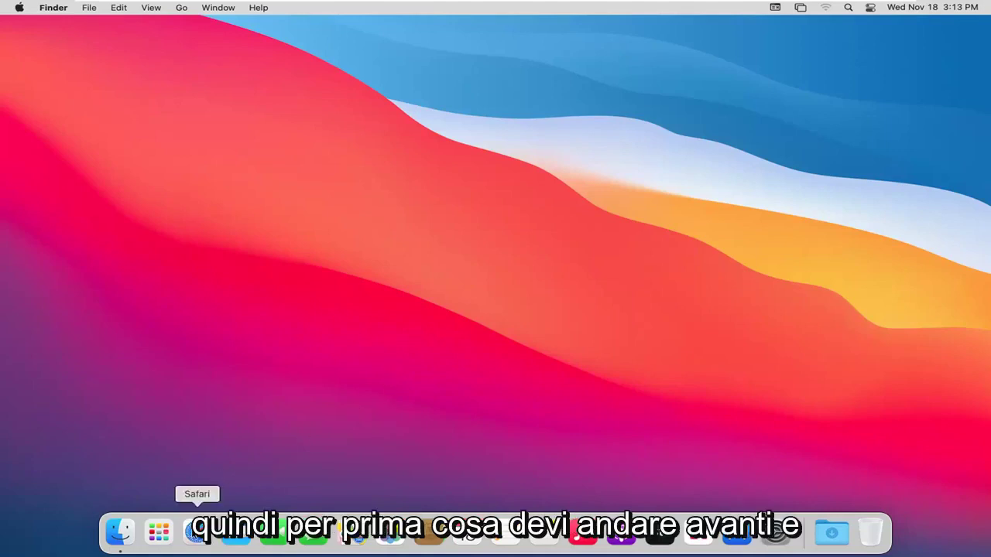
# Step: Launch Safari from the Dock, showing the Start Page with What's New and Favorites
pyautogui.click(199, 542)
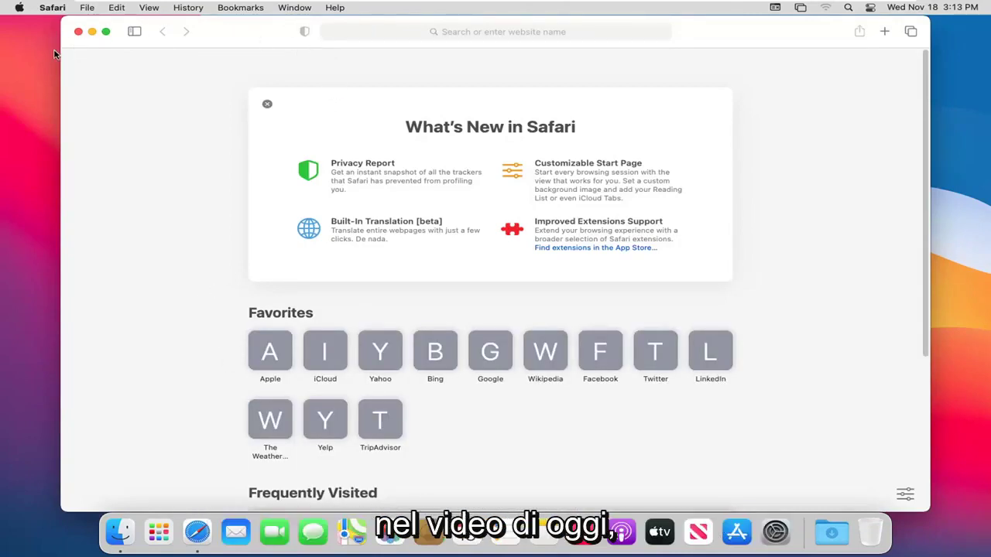
pyautogui.click(50, 10)
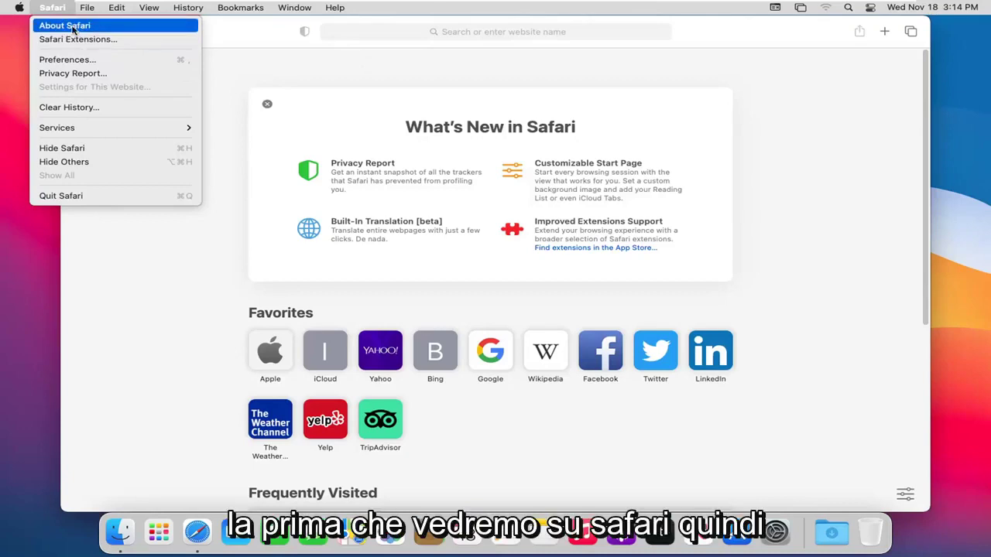
pyautogui.click(75, 31)
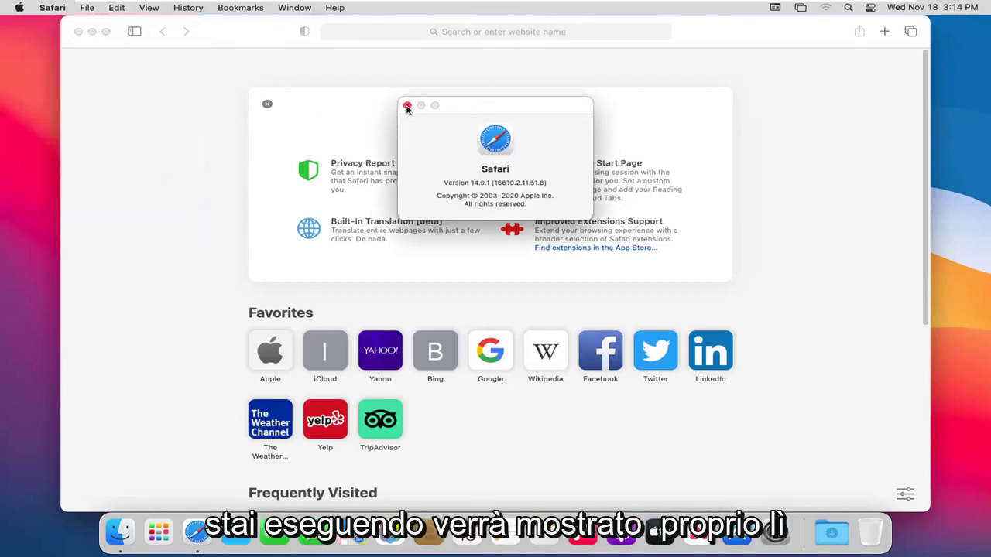
pyautogui.click(407, 106)
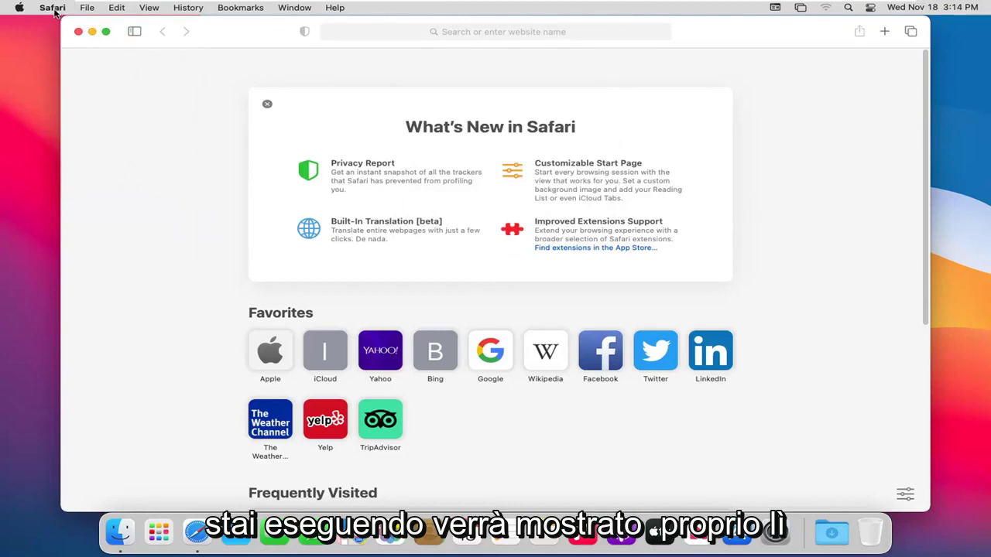
pyautogui.click(54, 9)
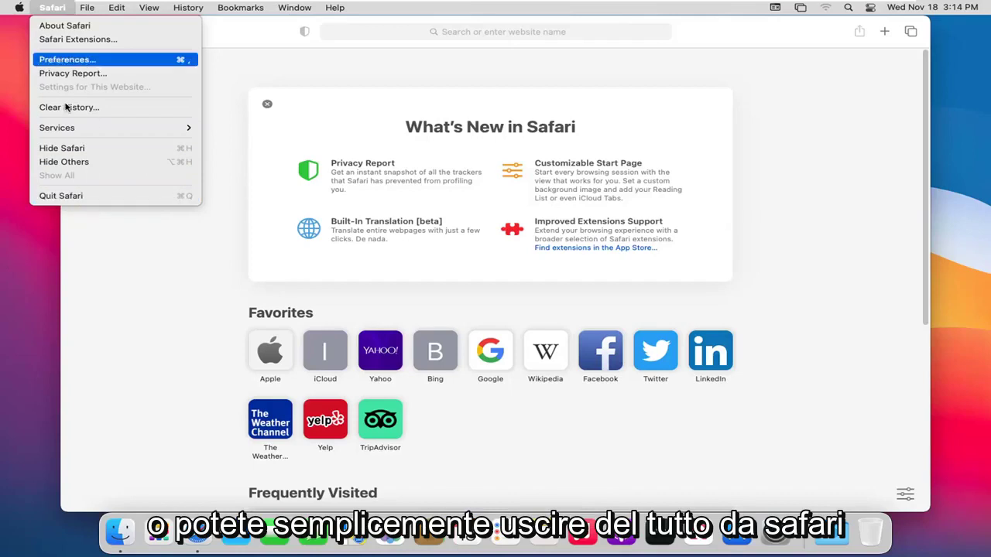
# Step: Open General preferences, keeping Safari opening with a new window and new windows with Start Page
pyautogui.click(63, 64)
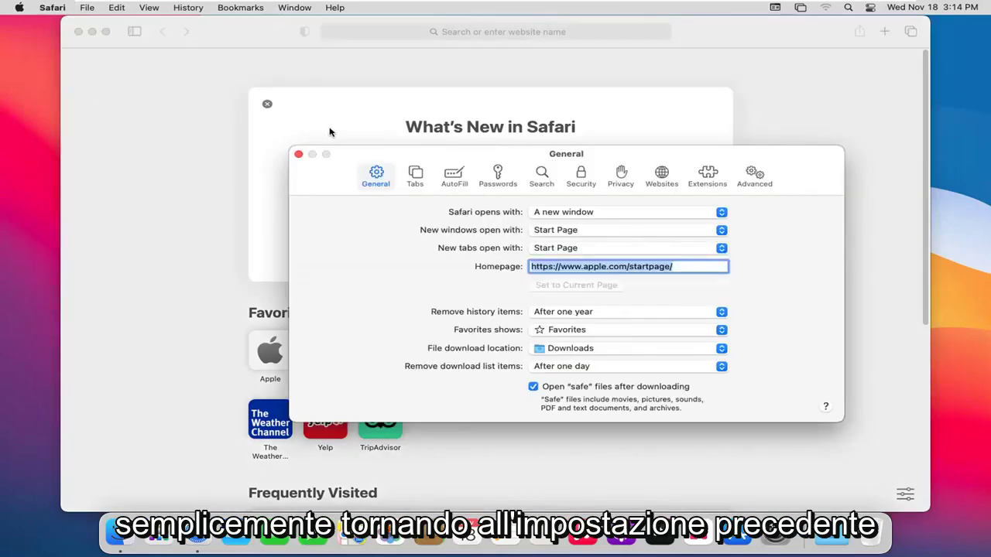
pyautogui.moveTo(420, 157); pyautogui.dragTo(374, 121)
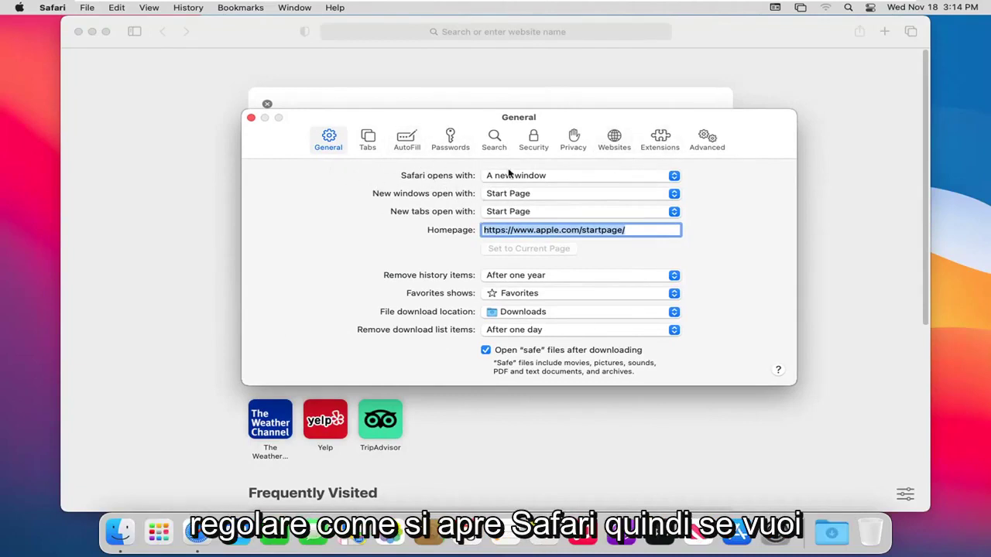
pyautogui.click(540, 179)
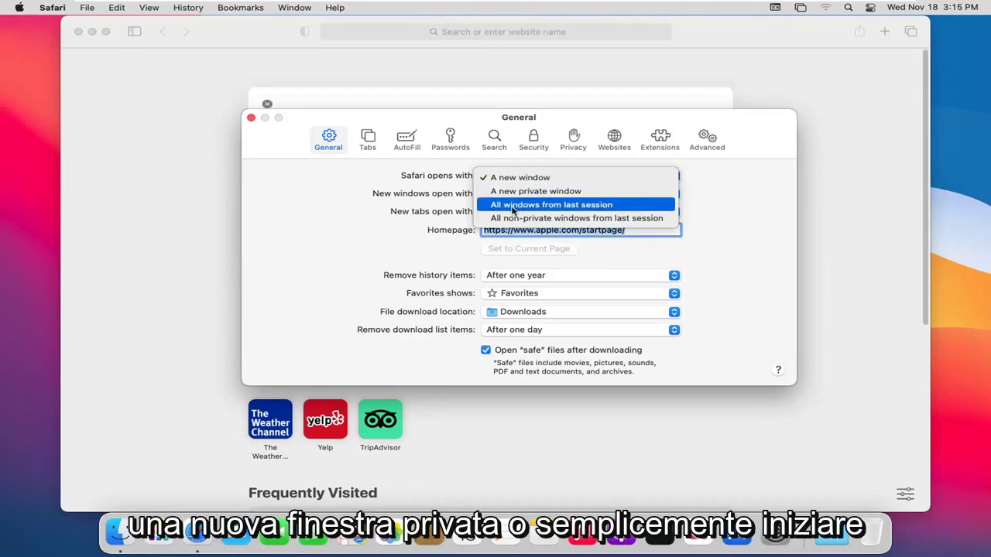
pyautogui.click(378, 194)
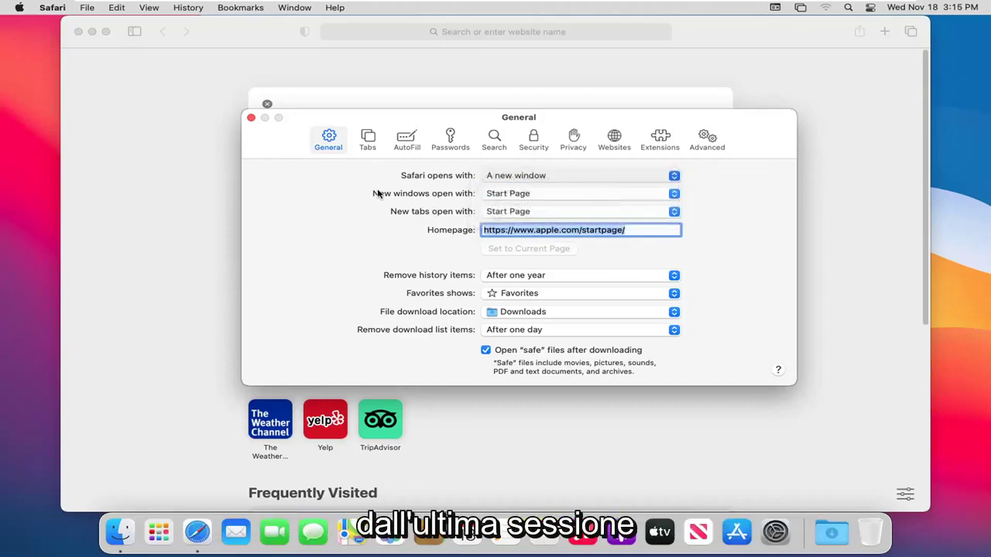
pyautogui.click(527, 199)
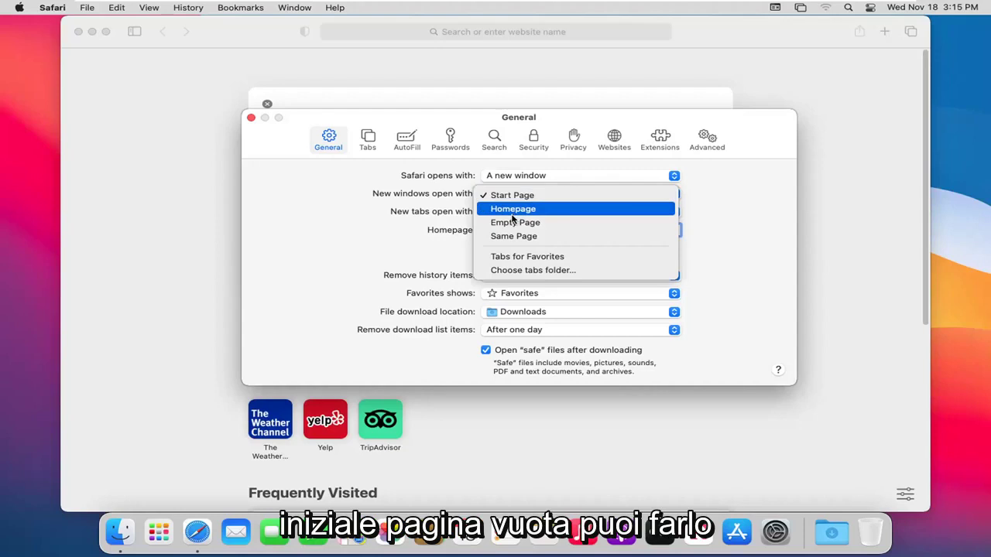
pyautogui.click(397, 220)
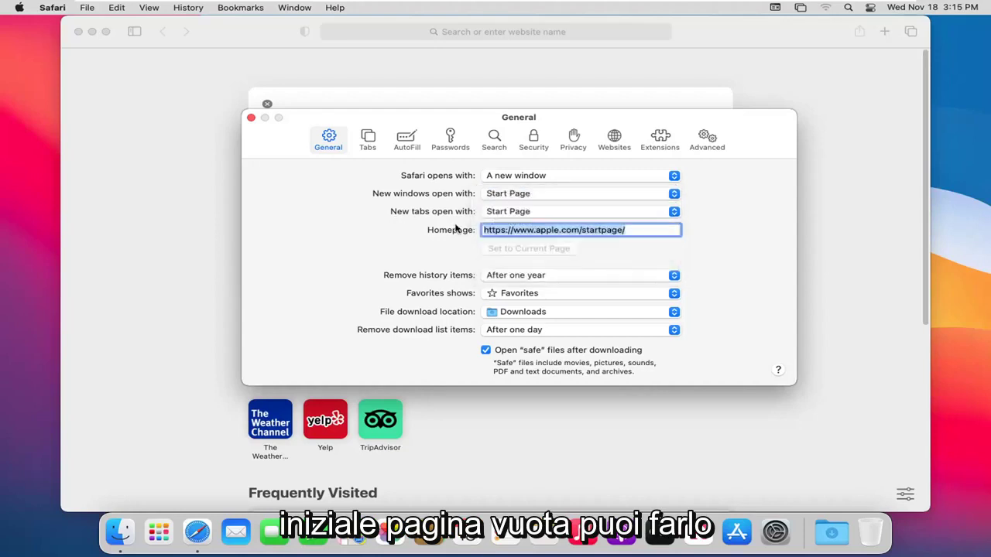
pyautogui.click(506, 230)
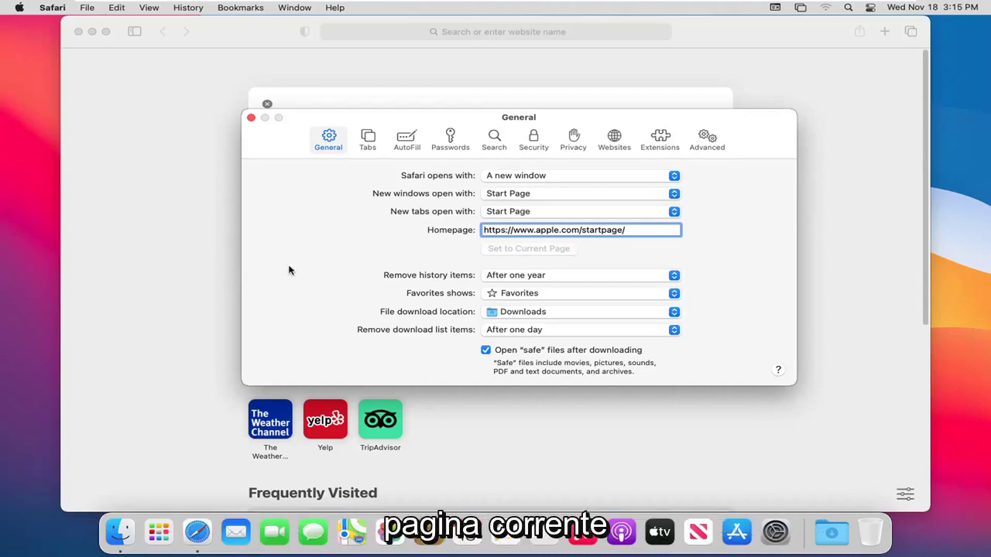
# Step: Keep history removal at After one year, downloads to Downloads, and download-list removal at After one day
pyautogui.click(584, 278)
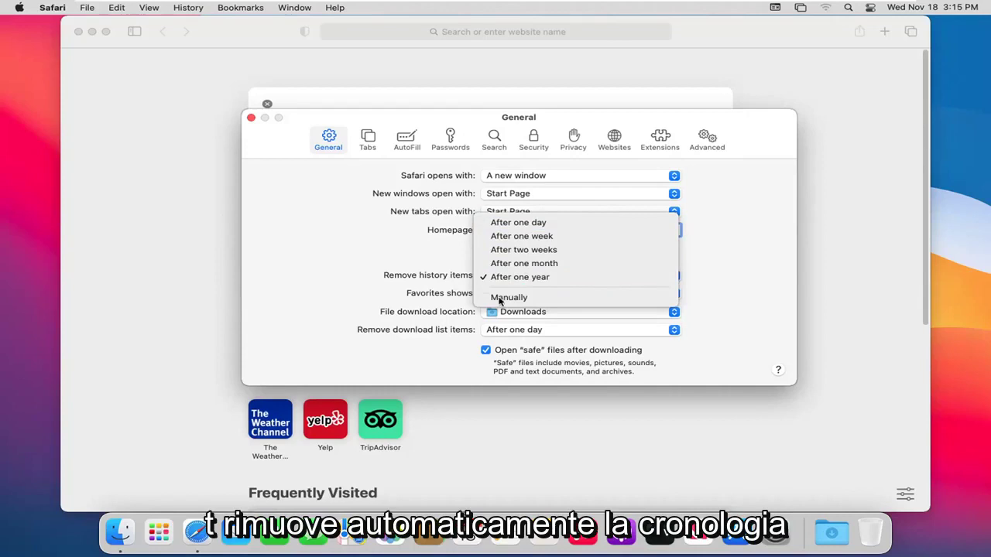
pyautogui.click(391, 276)
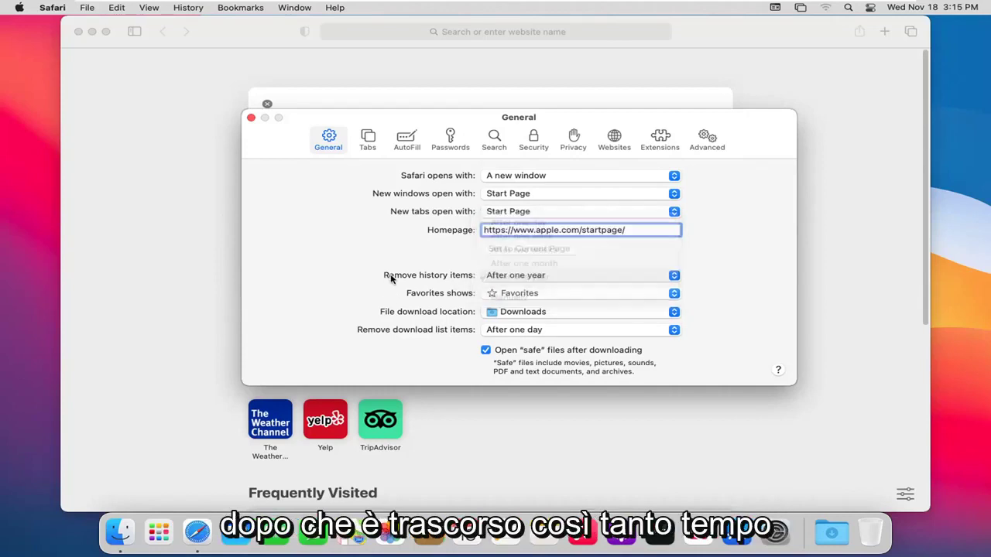
pyautogui.click(497, 295)
pyautogui.click(382, 292)
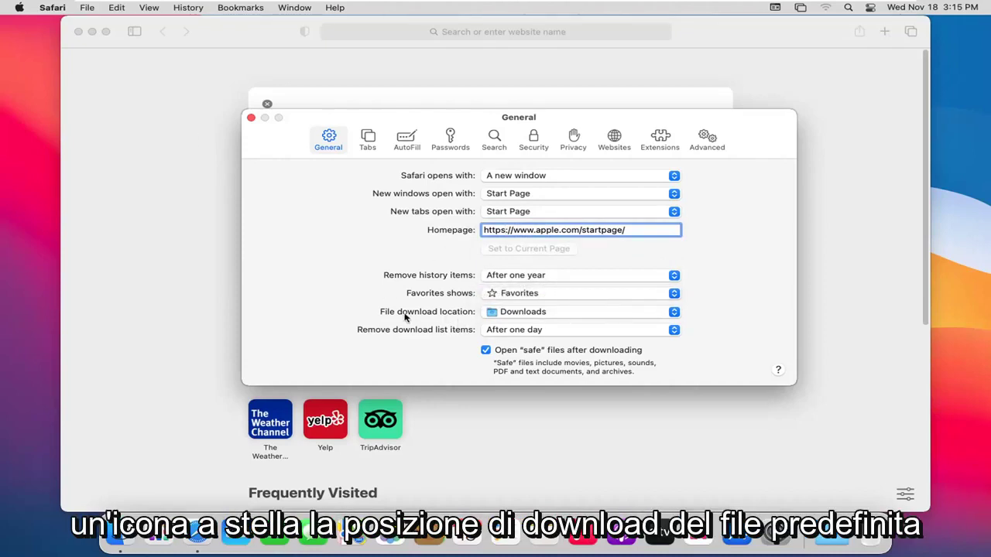
pyautogui.click(624, 314)
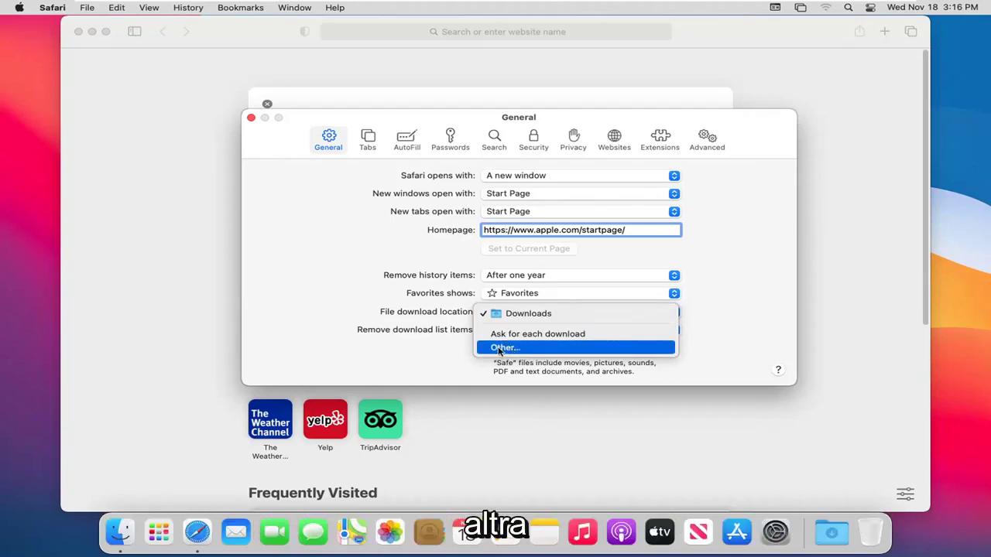
pyautogui.click(437, 348)
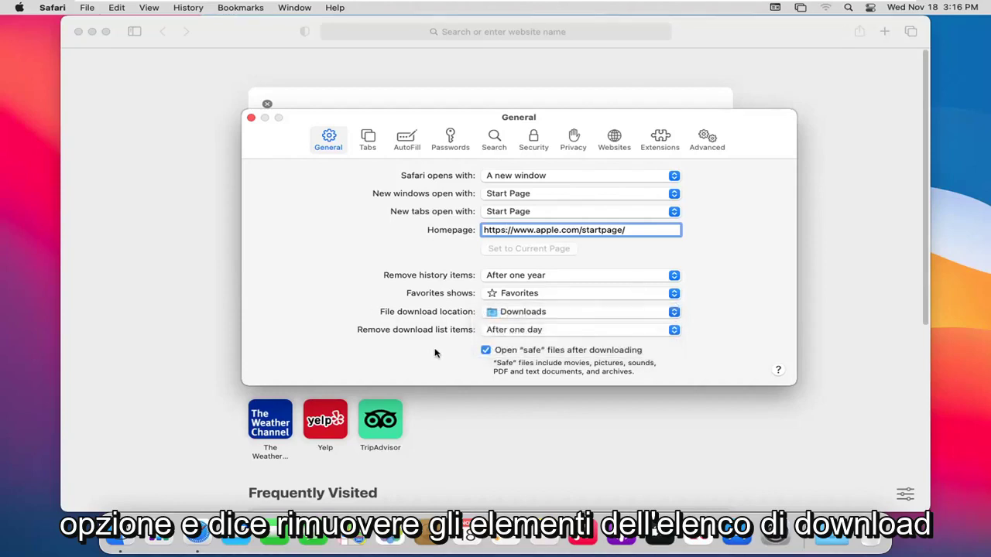
pyautogui.click(514, 331)
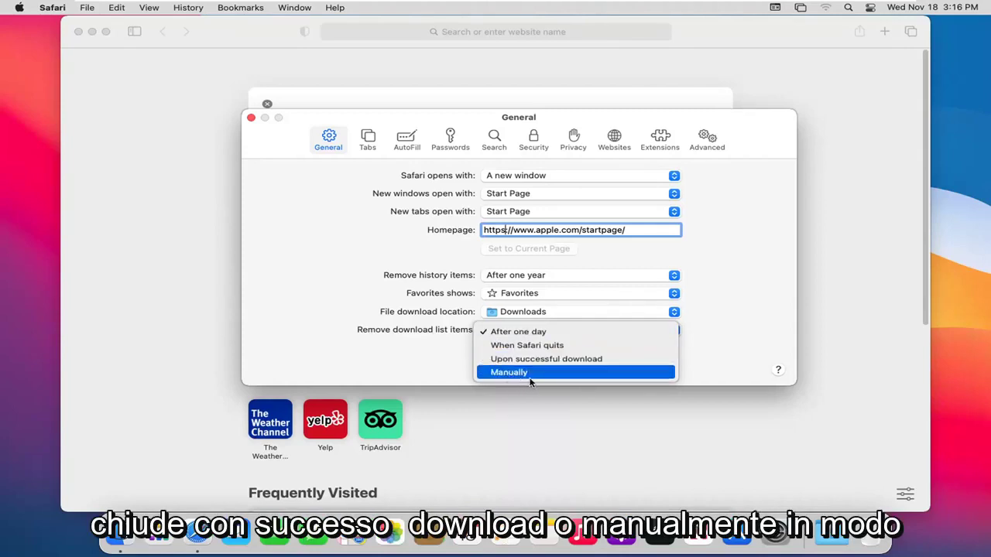
pyautogui.click(332, 335)
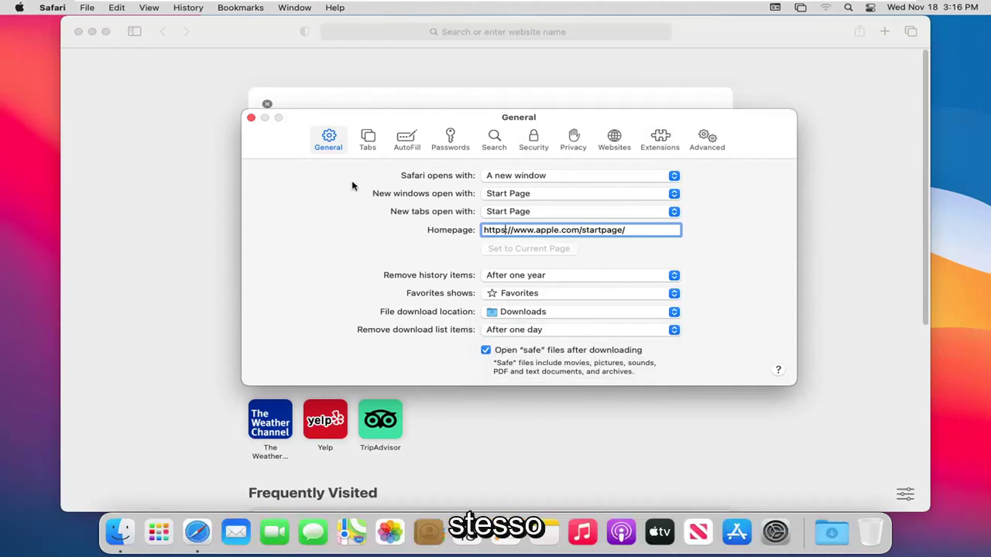
# Step: In Tabs preferences keep pages opening in tabs Automatically, then view the AutoFill preferences
pyautogui.click(369, 139)
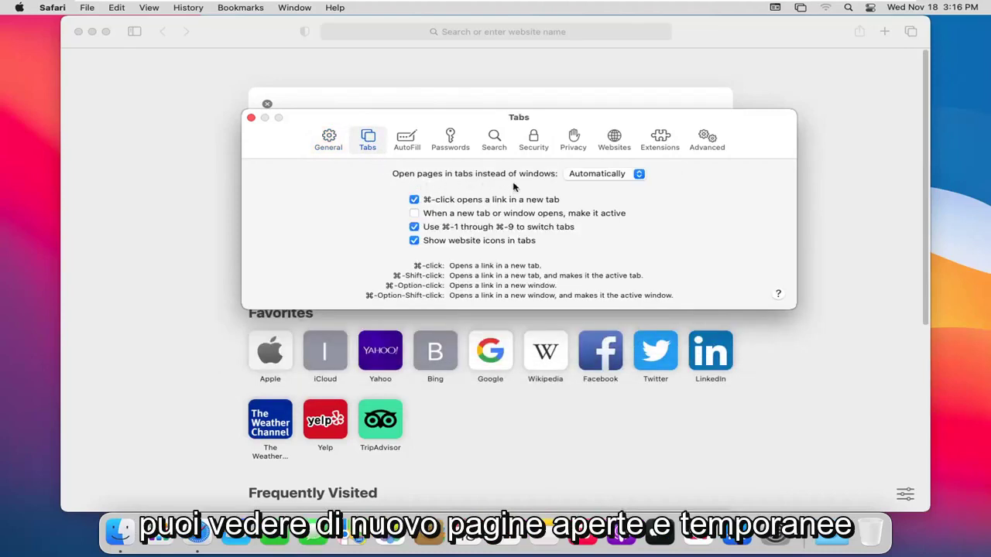
pyautogui.click(639, 175)
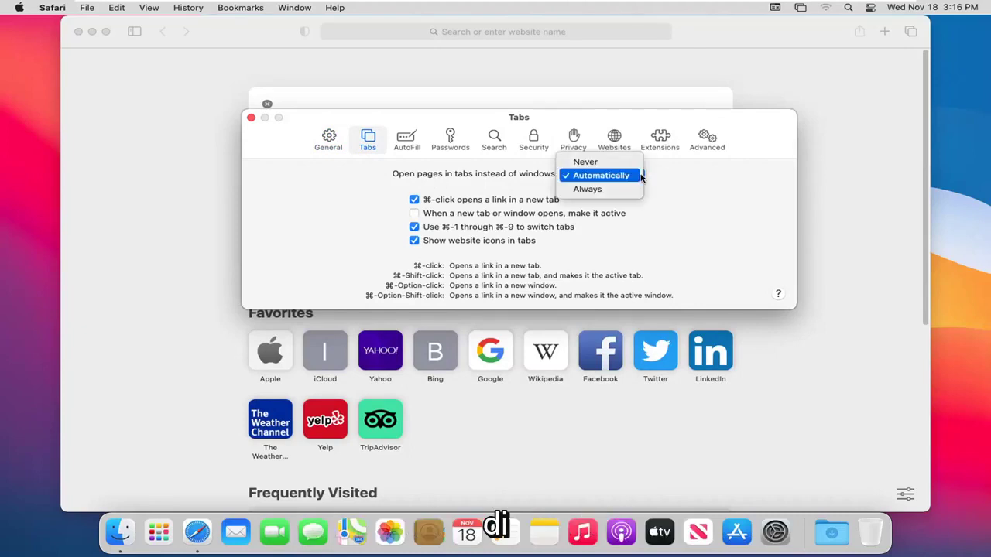
pyautogui.click(702, 193)
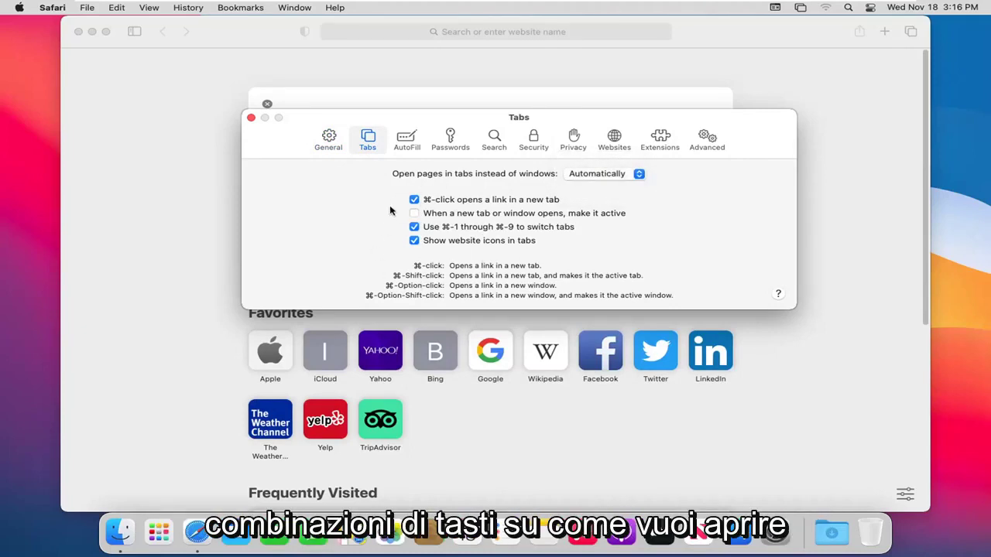
pyautogui.click(408, 139)
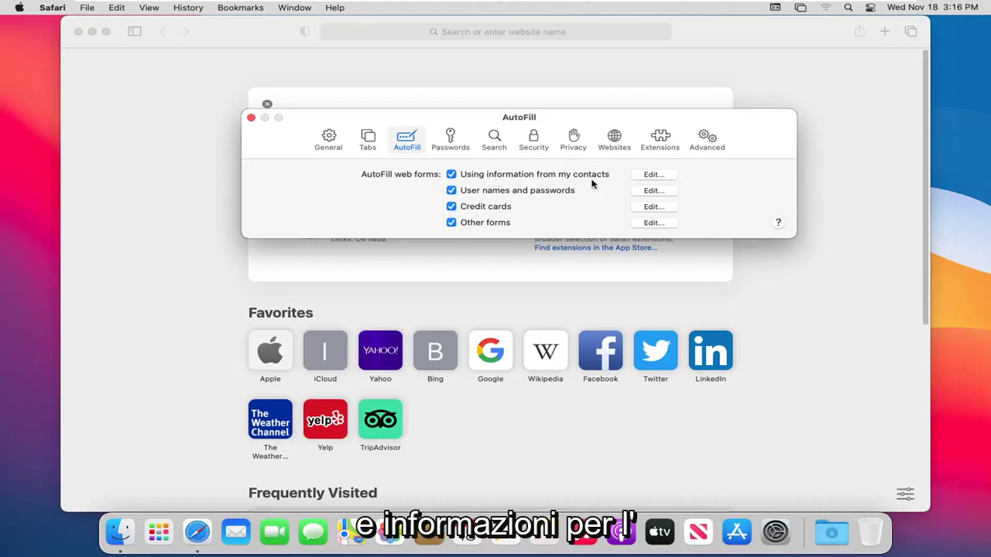
# Step: Unlock the Passwords pane with the account password, revealing an empty saved-passwords list
pyautogui.click(452, 140)
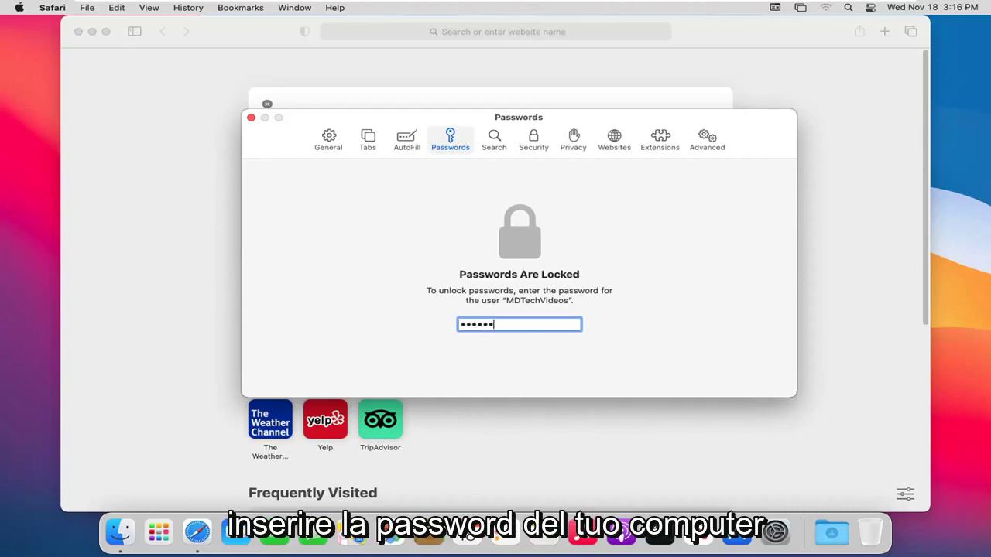
pyautogui.write('•••')
pyautogui.press('Return')
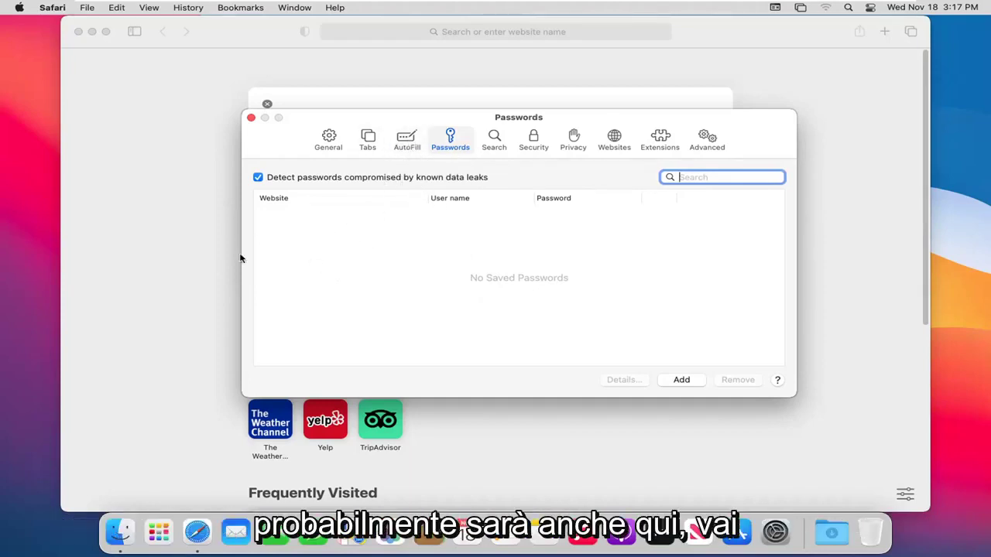
pyautogui.click(493, 141)
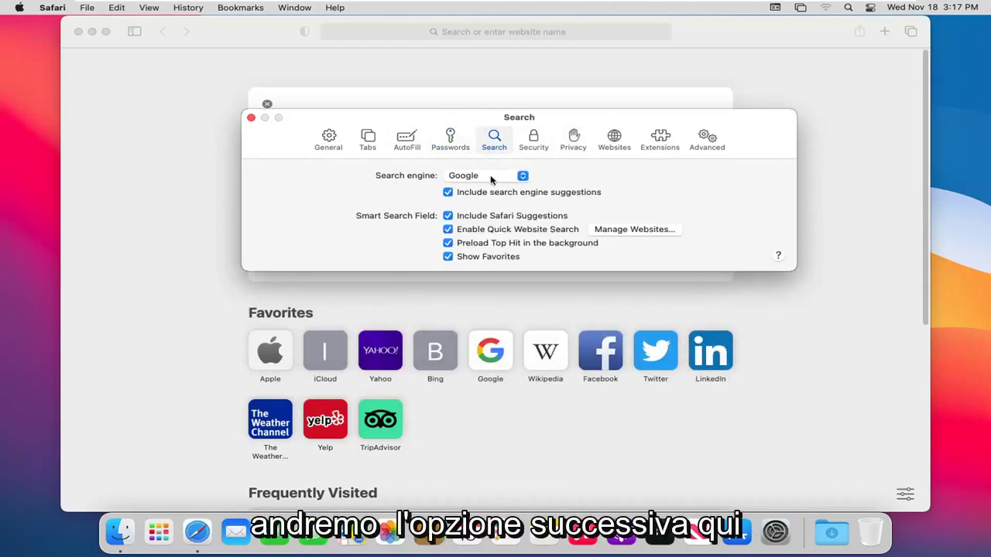
pyautogui.click(523, 176)
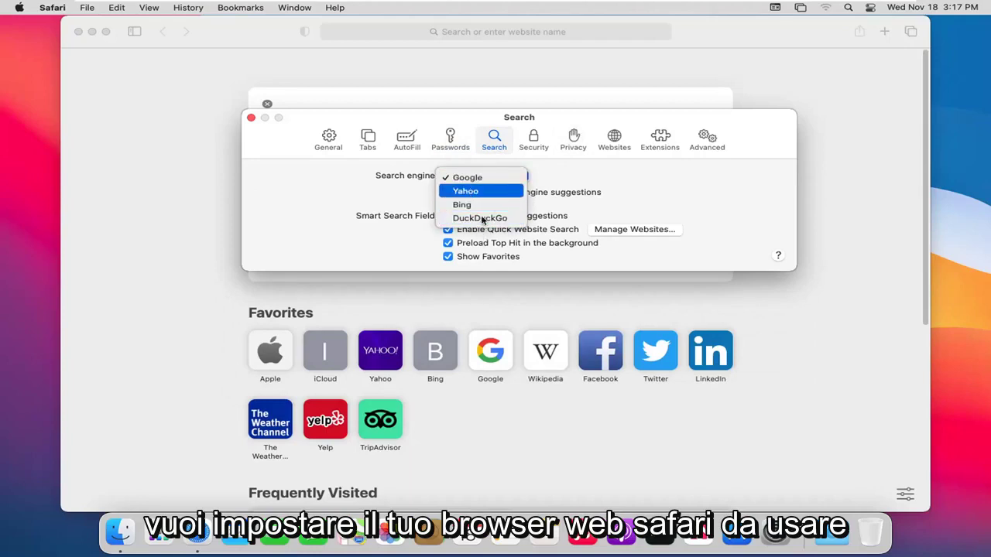
pyautogui.click(335, 191)
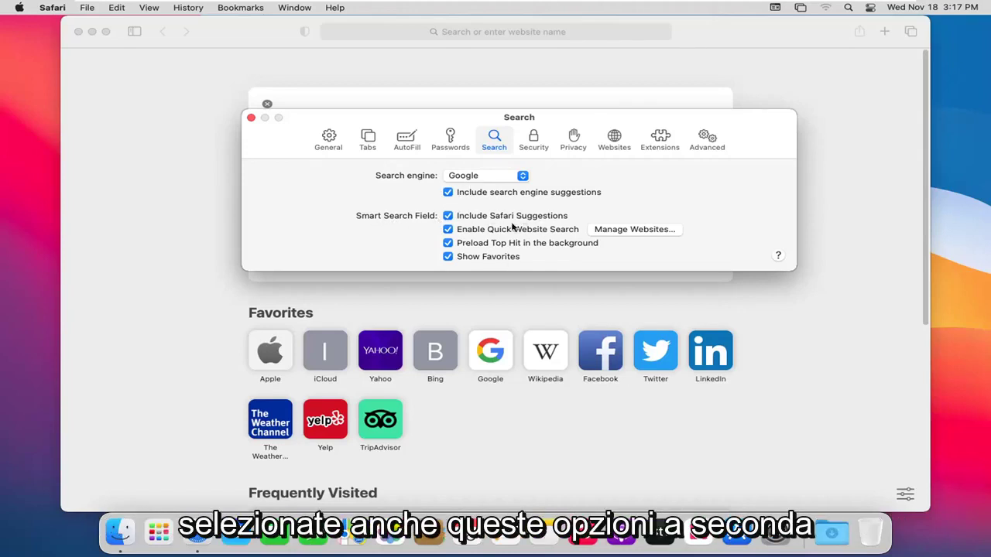
# Step: View the Security pane, then the Privacy pane with cross-site tracking prevention on
pyautogui.click(533, 137)
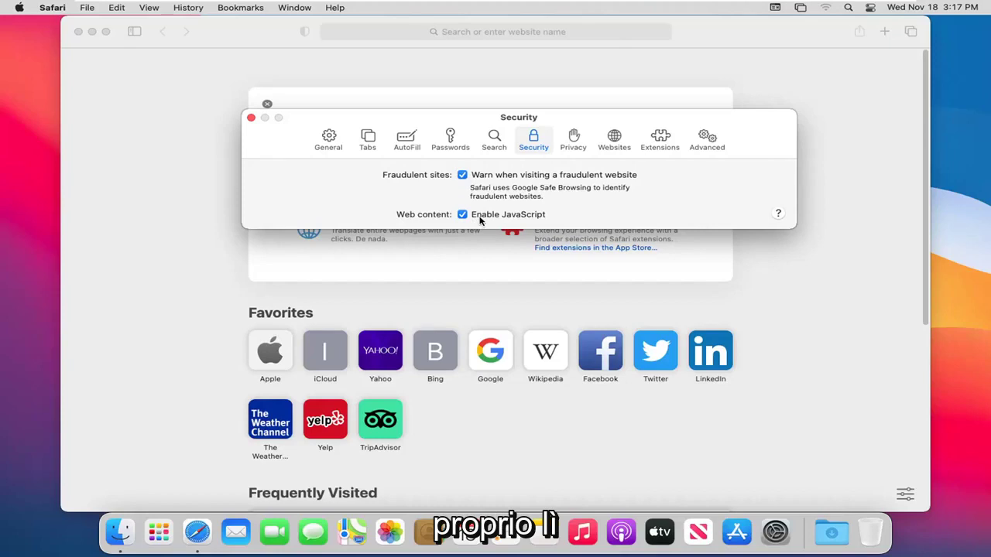
pyautogui.click(573, 147)
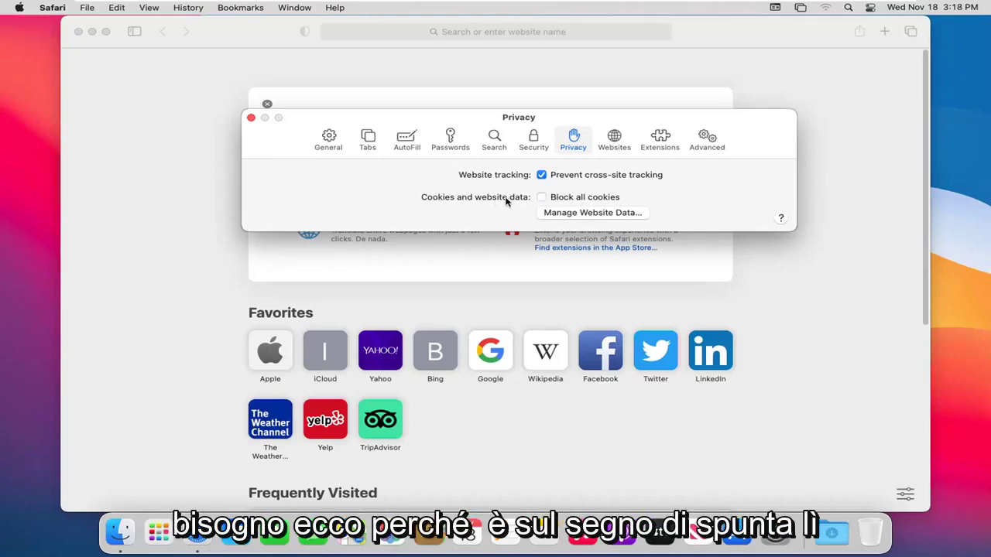
# Step: Browse the Websites settings list, then view the empty Extensions pane
pyautogui.click(602, 147)
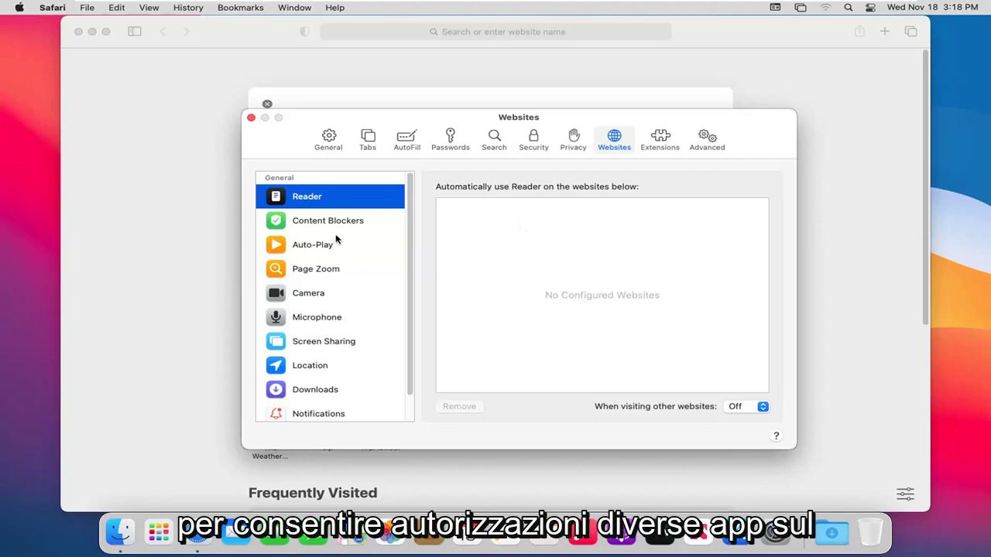
pyautogui.scroll(-1, 313, 309)
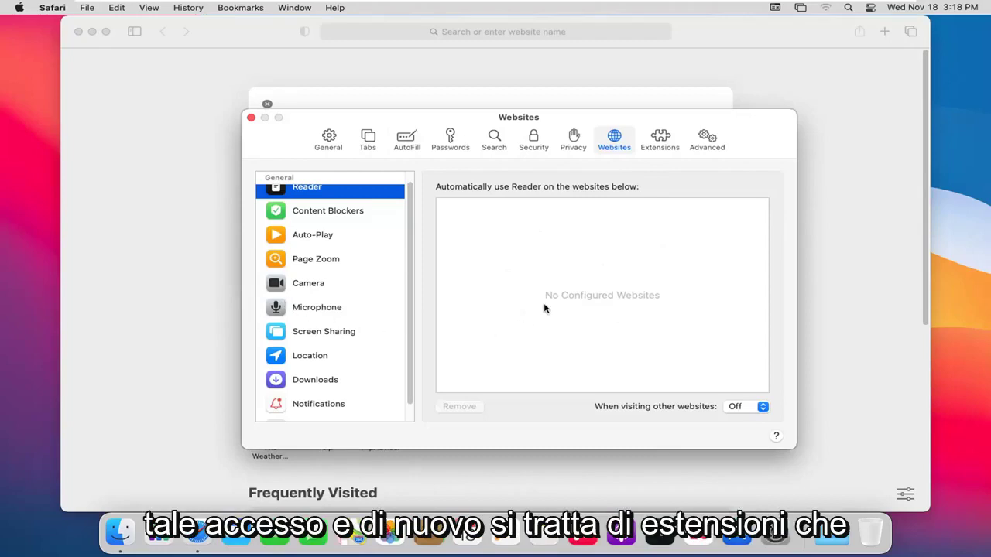
pyautogui.click(659, 137)
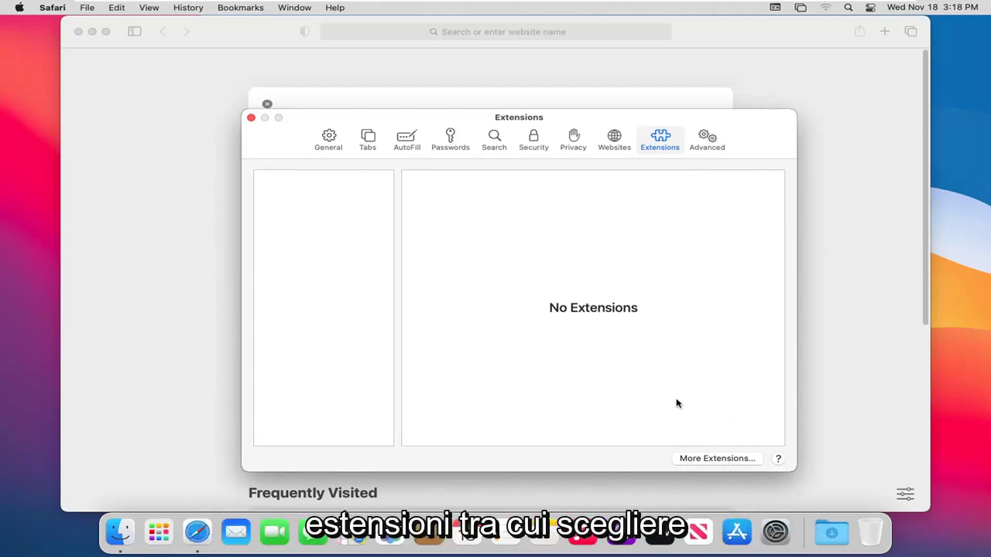
# Step: View Advanced preferences, leaving the Style sheet at None Selected
pyautogui.click(707, 141)
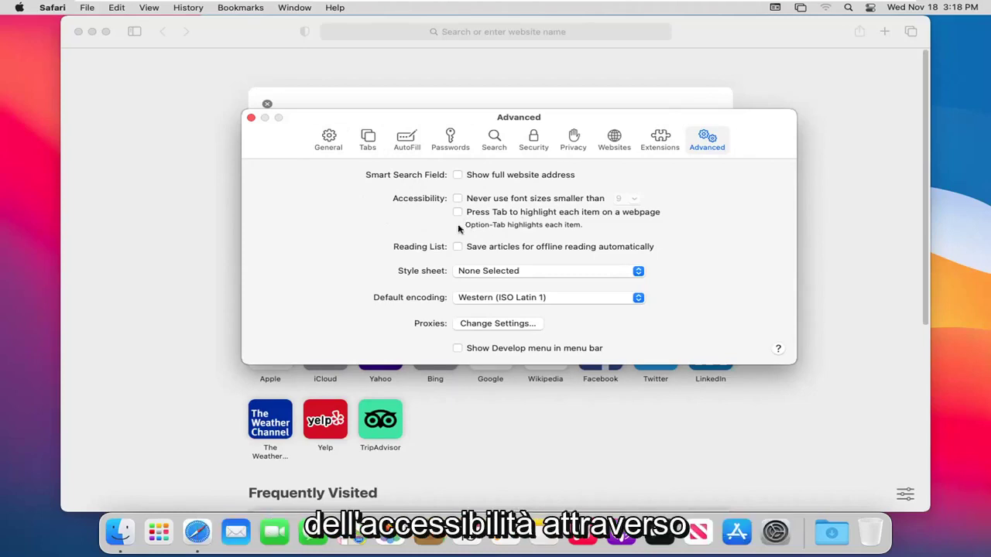
pyautogui.click(493, 275)
pyautogui.click(339, 269)
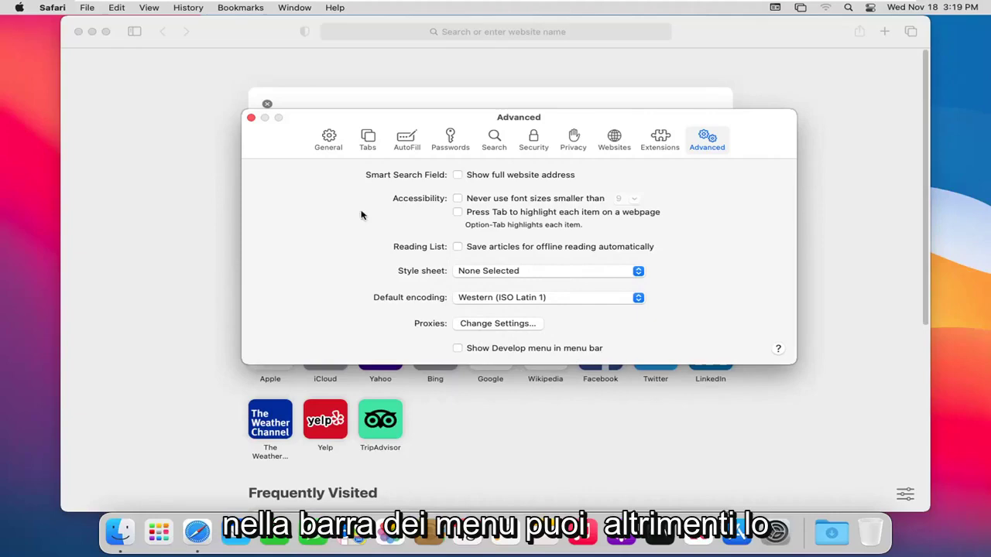
# Step: Close Preferences and start a Google search via Edit > Find > Google Search…
pyautogui.click(251, 117)
pyautogui.click(88, 8)
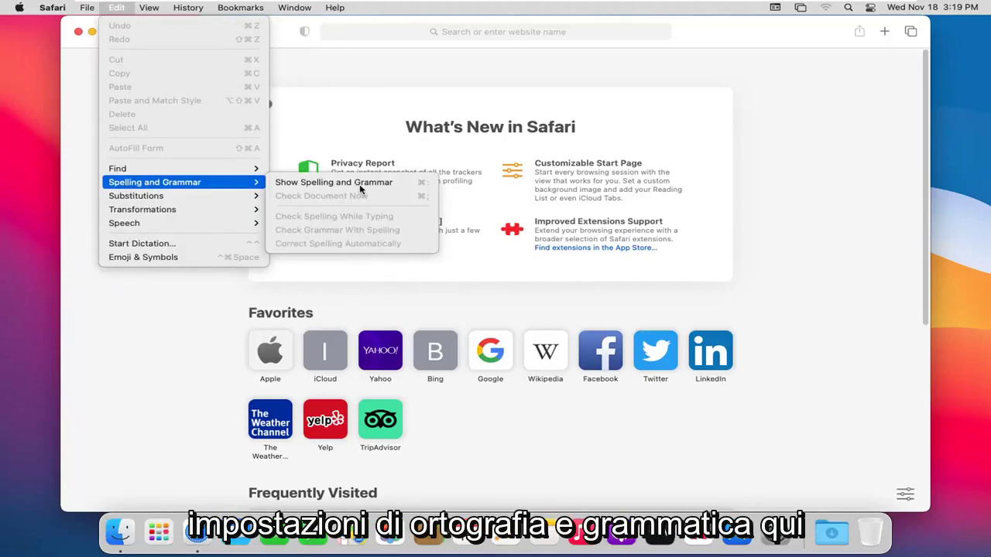
pyautogui.moveTo(154, 168)
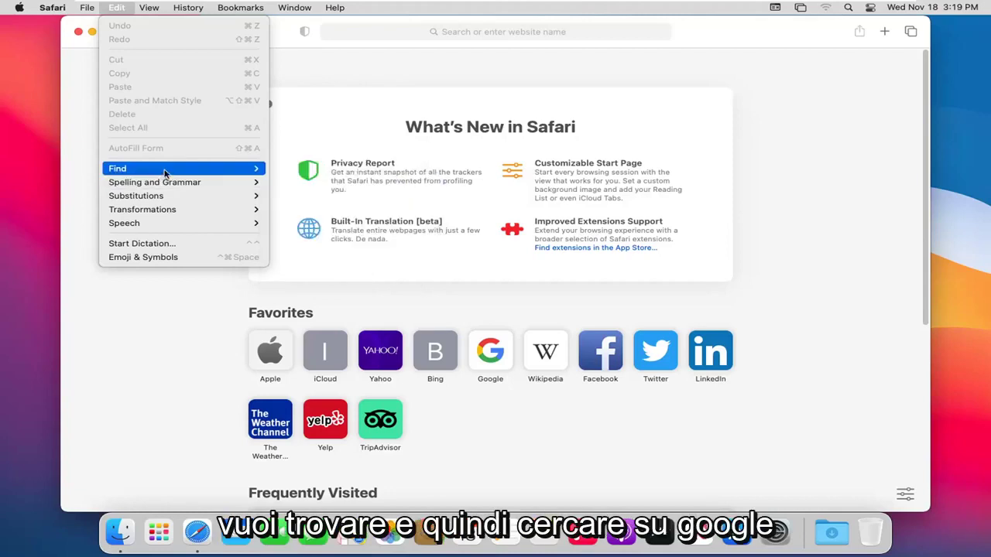
pyautogui.click(296, 169)
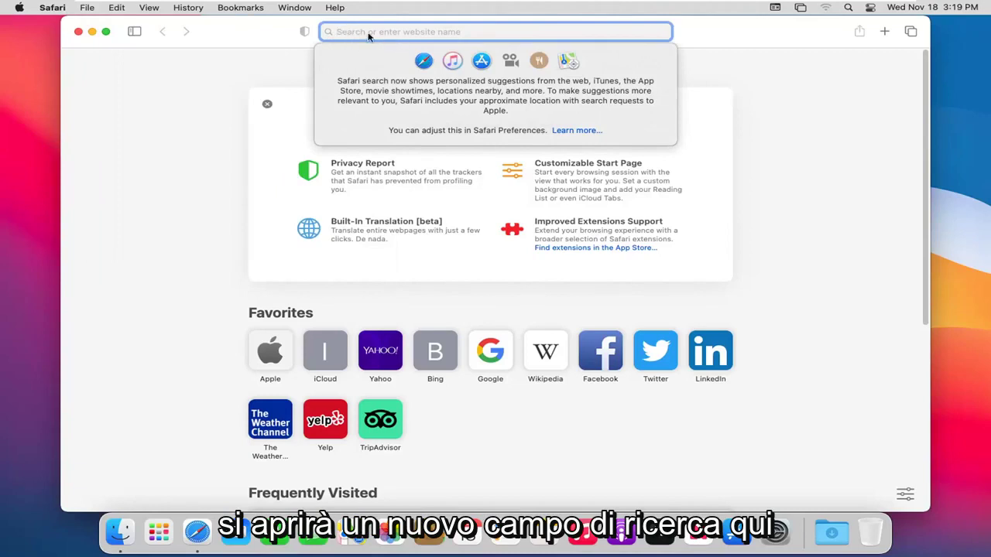
# Step: Browse each menu-bar menu from File through Bookmarks, ending on the Window menu
pyautogui.click(88, 9)
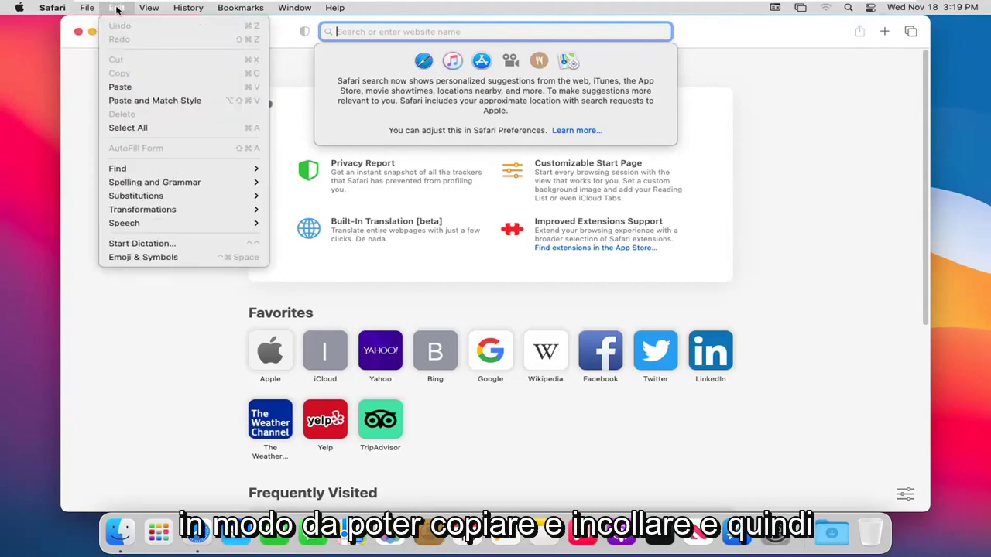
pyautogui.moveTo(116, 7)
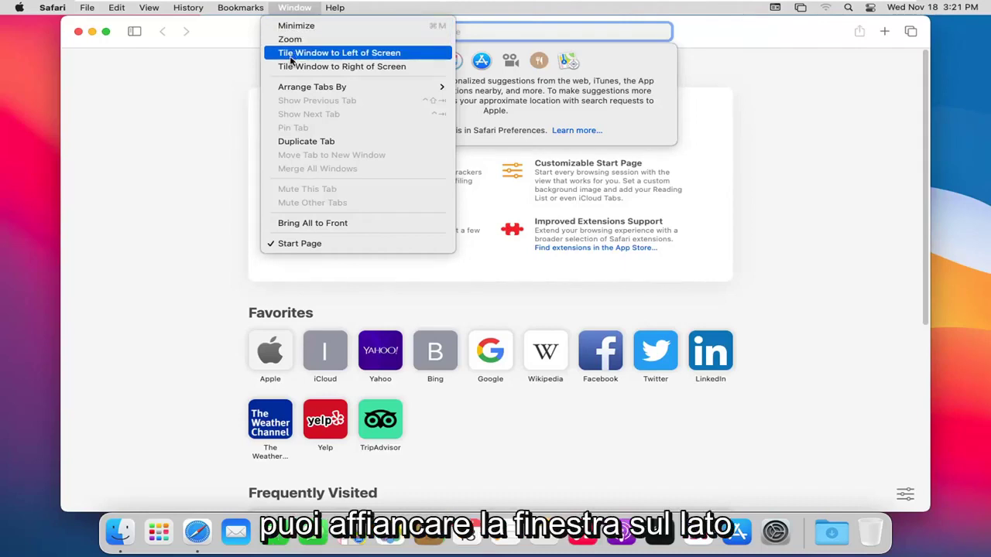
# Step: Close the Window menu, review the Help menu, then dismiss it and the search suggestions
pyautogui.click(341, 66)
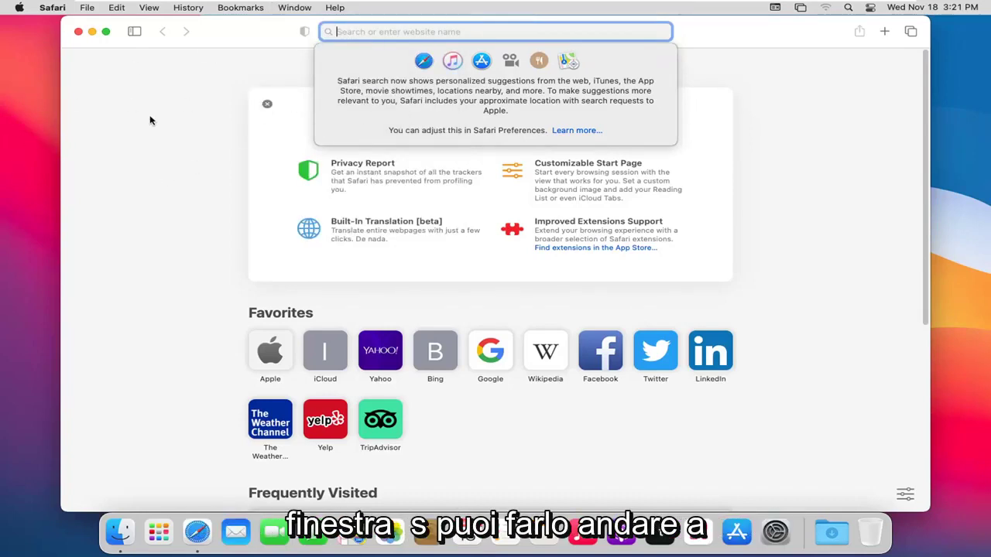
pyautogui.click(298, 8)
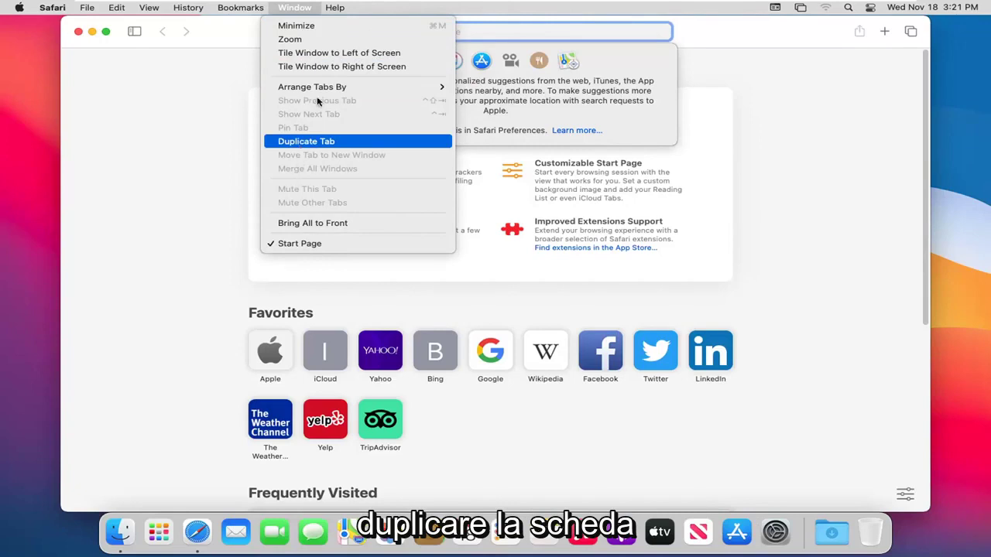
pyautogui.moveTo(334, 8)
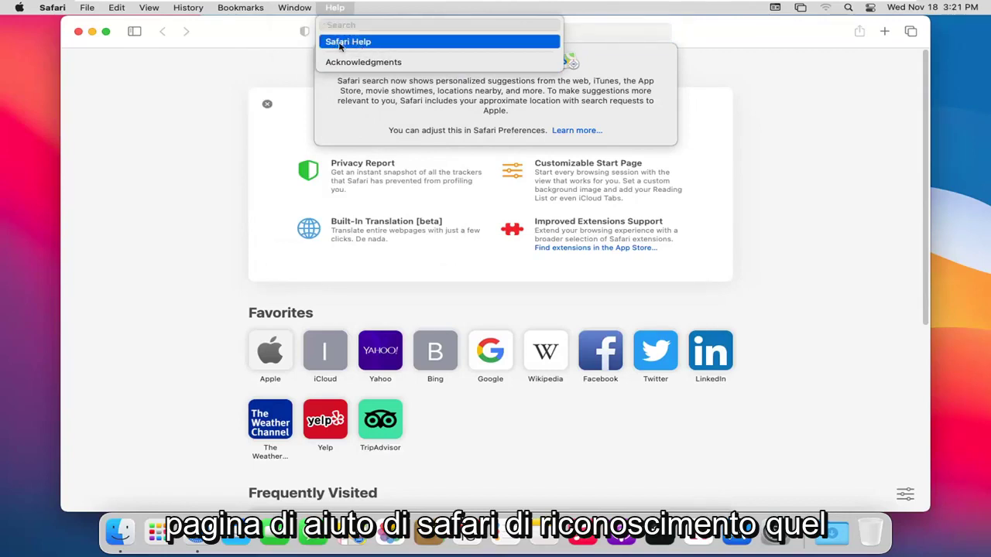
pyautogui.click(180, 93)
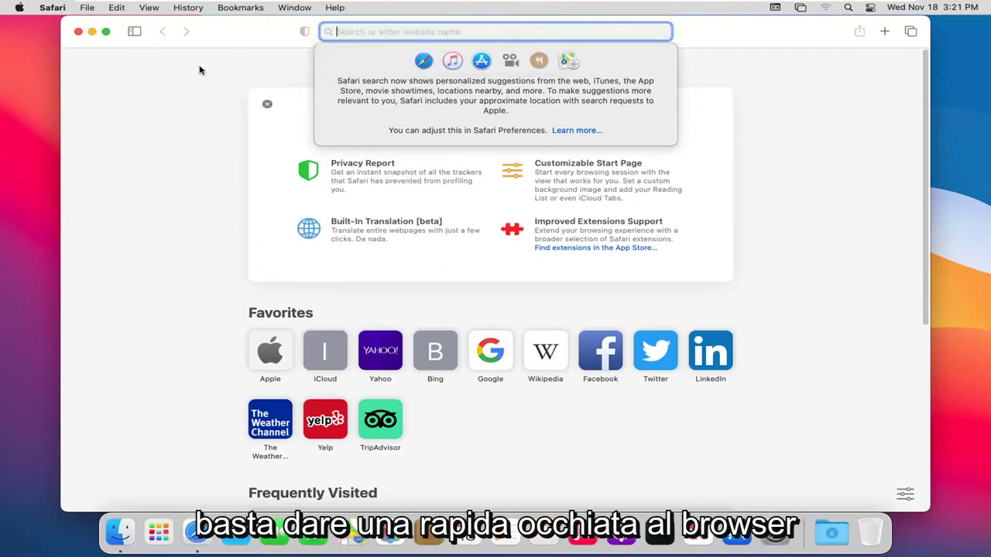
pyautogui.click(124, 62)
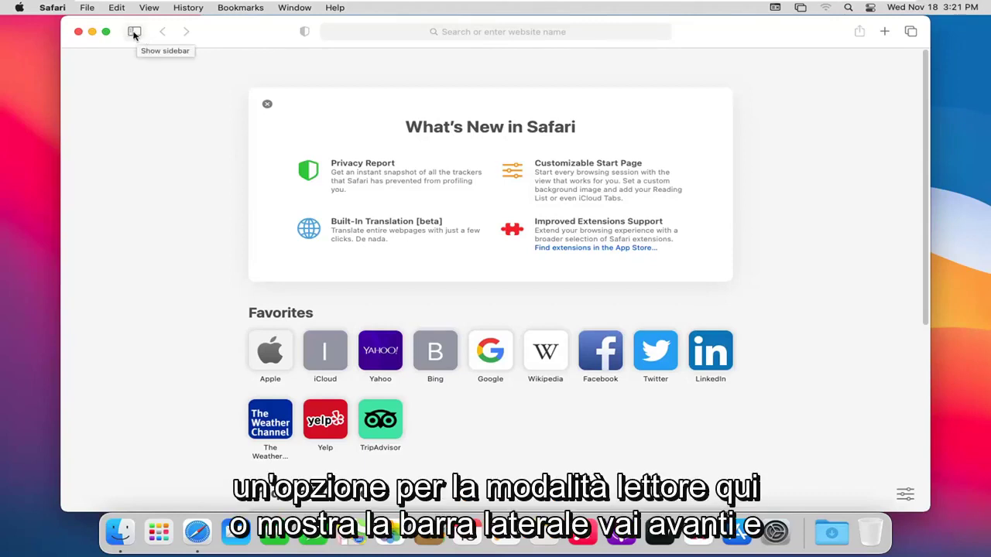
pyautogui.click(133, 33)
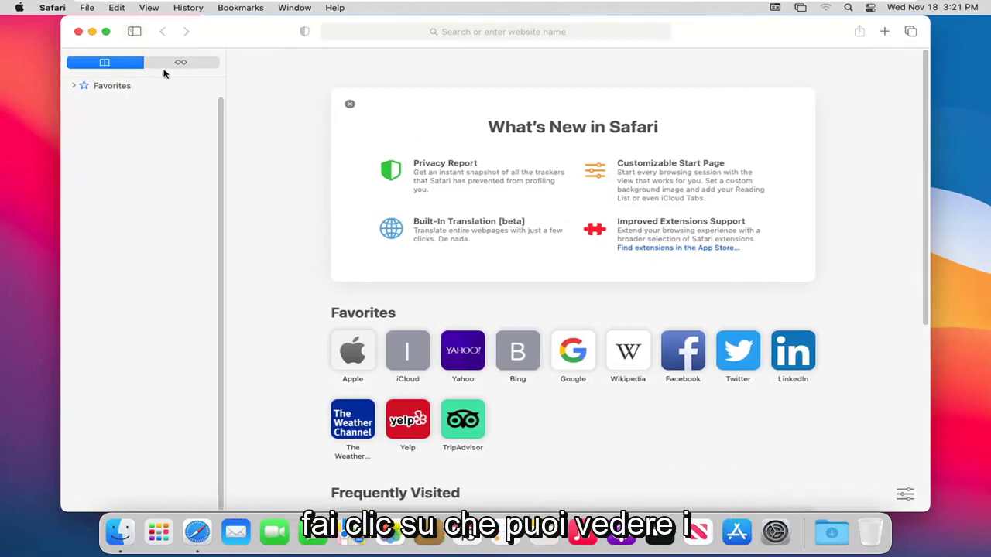
pyautogui.click(190, 64)
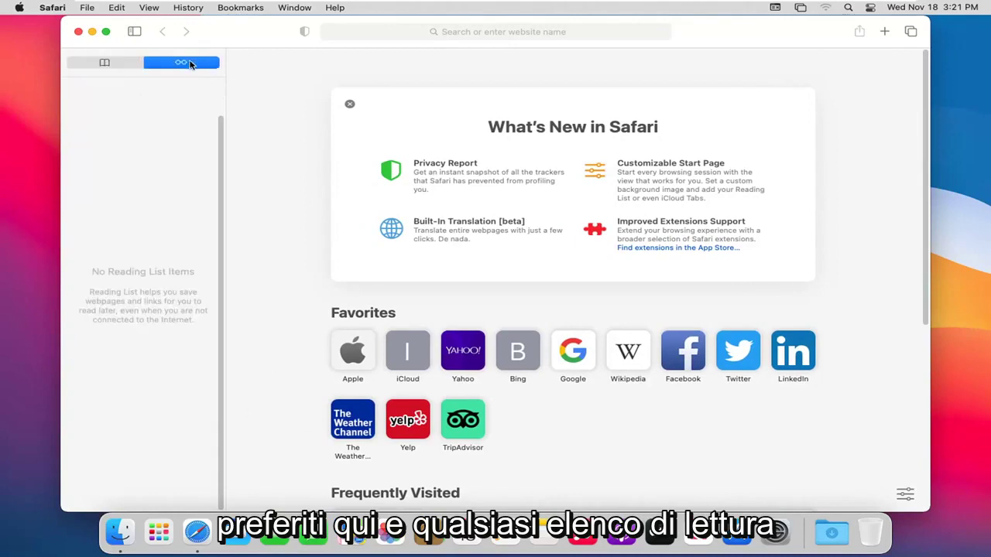
pyautogui.click(104, 62)
pyautogui.click(134, 32)
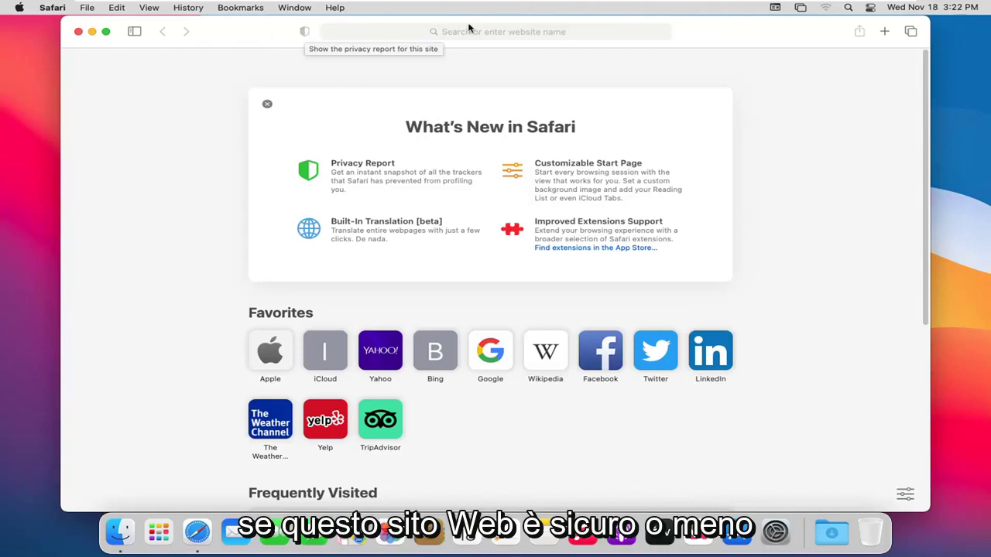
# Step: Focus the address bar for a search or site, then show the Tab Overview
pyautogui.click(525, 32)
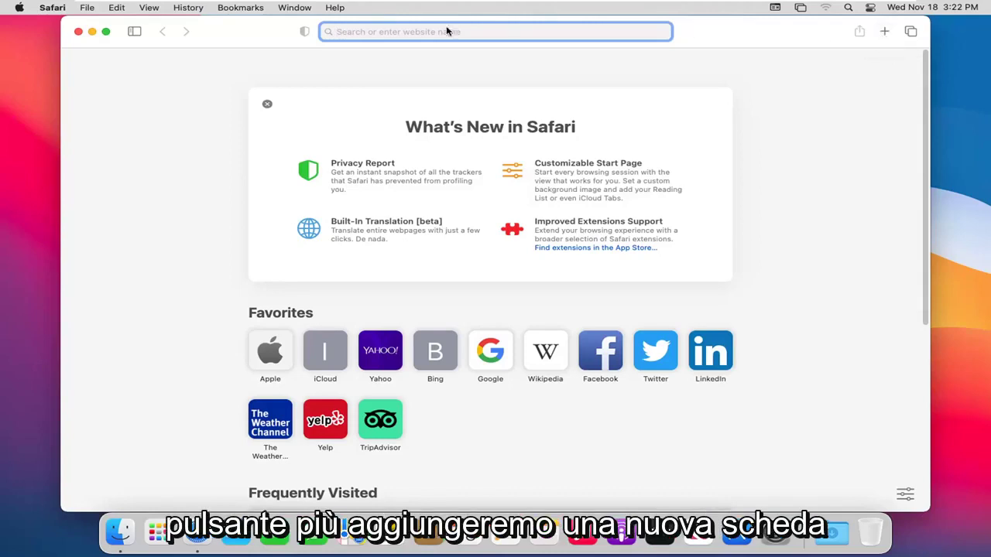
pyautogui.click(912, 31)
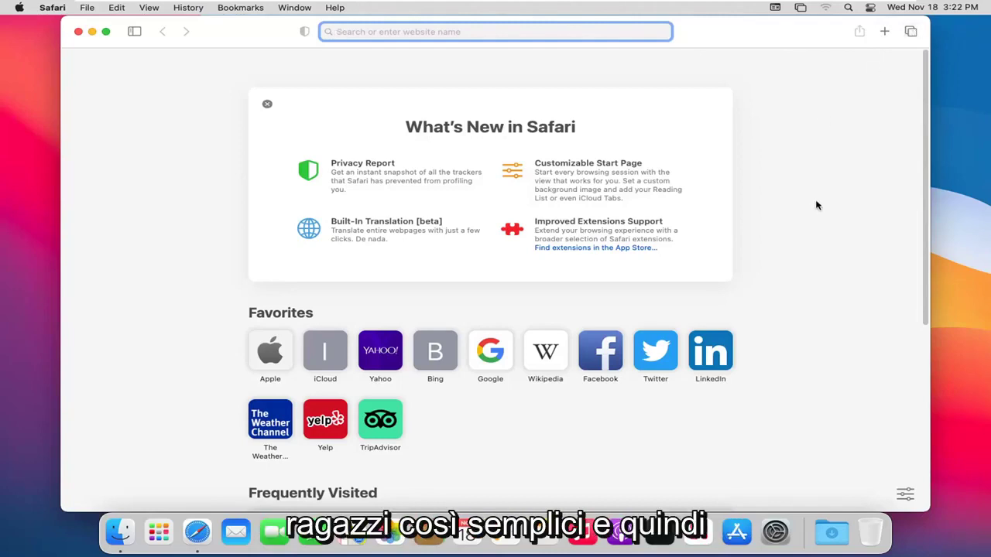
pyautogui.scroll(-1, 774, 225)
pyautogui.scroll(-3, 759, 234)
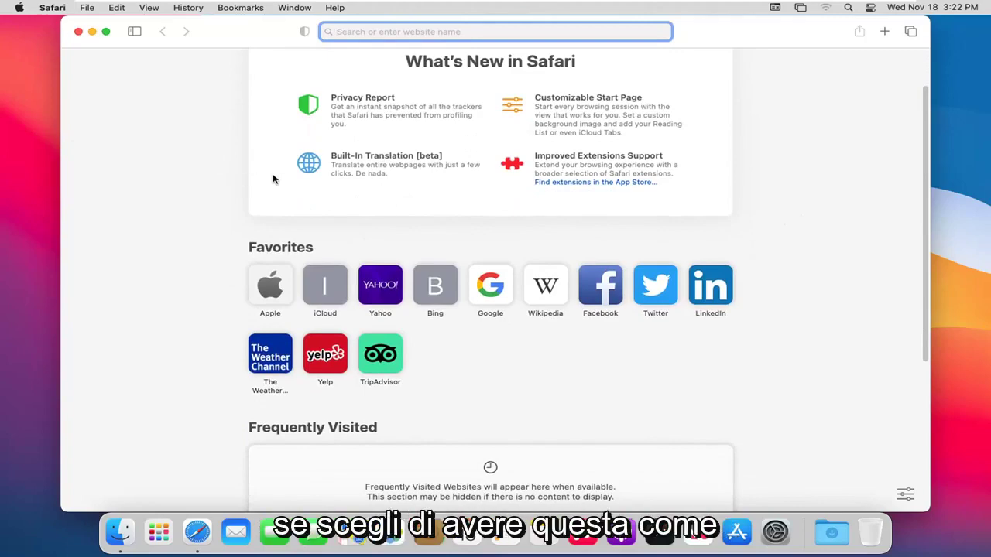
pyautogui.scroll(-3, 325, 155)
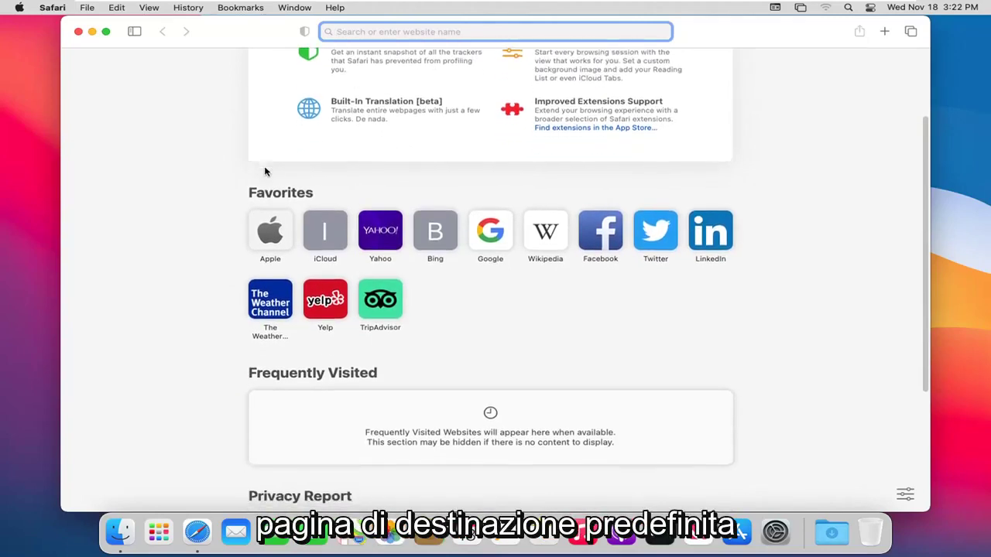
pyautogui.scroll(-5, 265, 171)
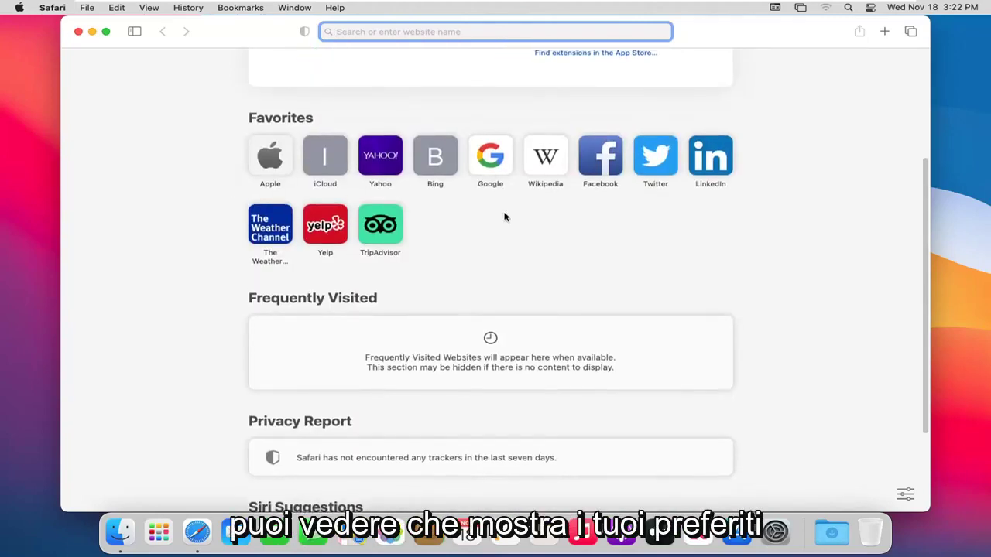
pyautogui.scroll(-3, 433, 221)
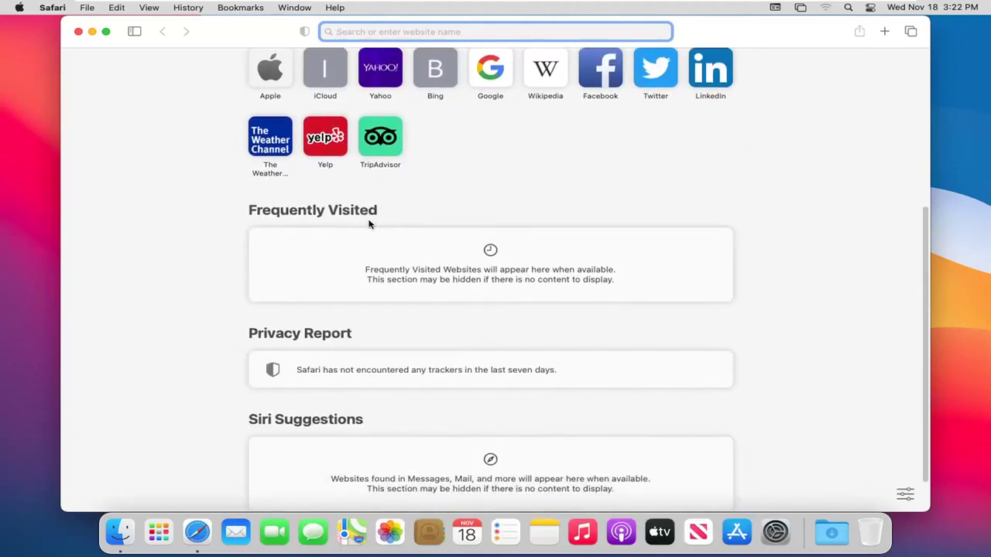
pyautogui.scroll(-2, 369, 223)
pyautogui.scroll(-1, 316, 294)
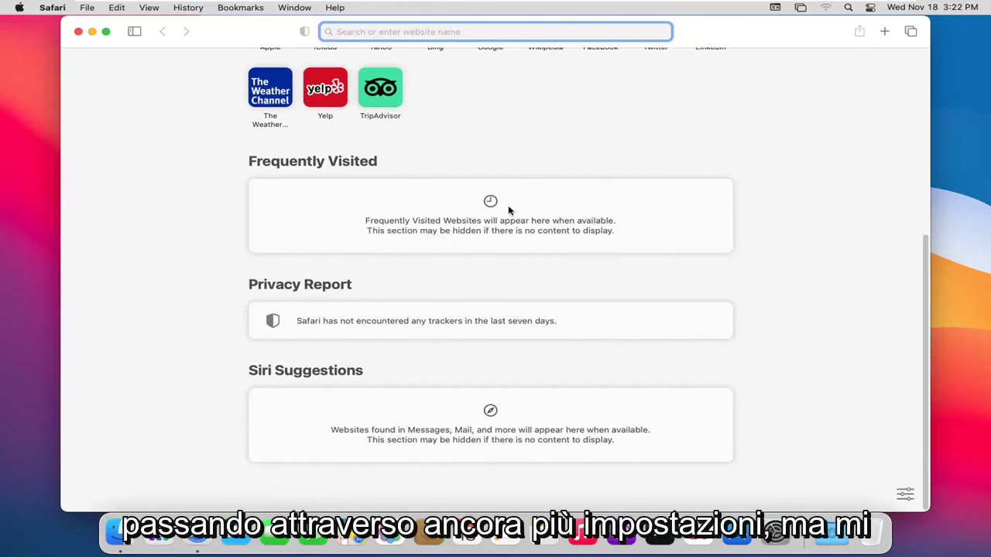
pyautogui.scroll(3, 337, 265)
pyautogui.scroll(10, 280, 281)
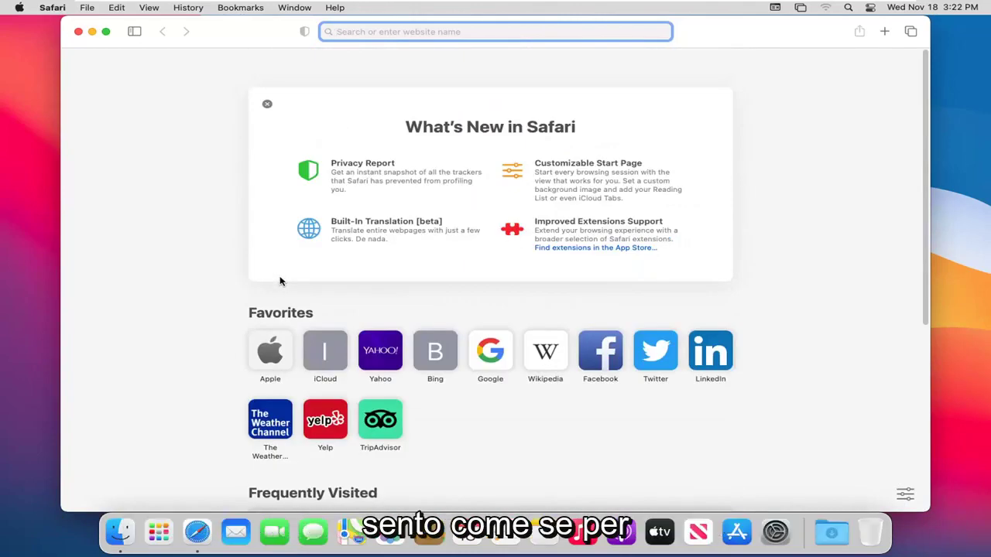